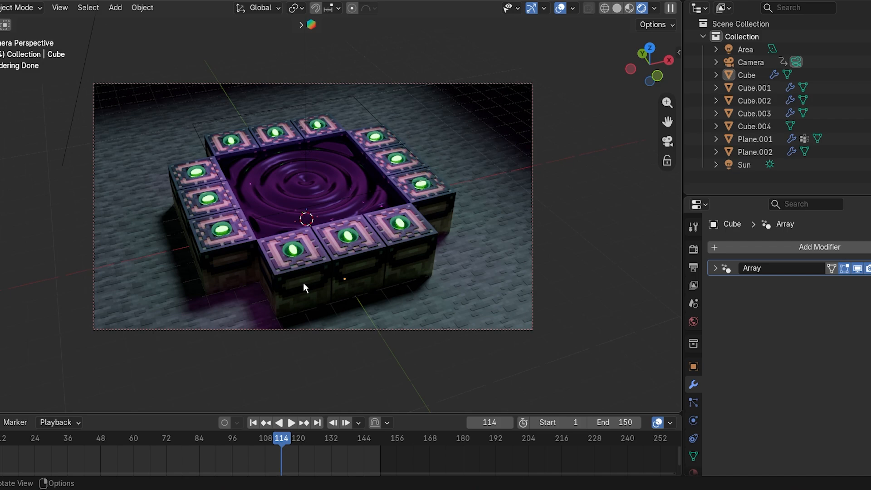
Switch the viewport to Solid shading and isolate the front row of portal frame blocks by hiding every other object.
key(z)
click(333, 274)
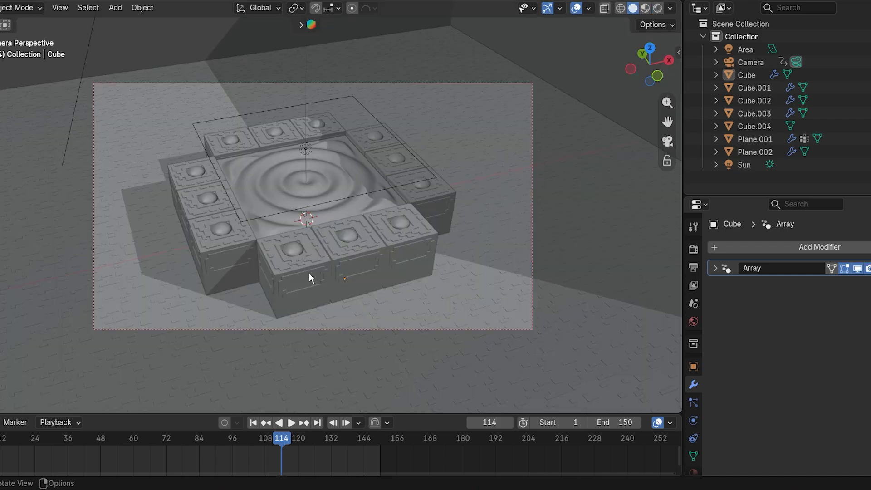
click(374, 224)
key(grave)
click(376, 314)
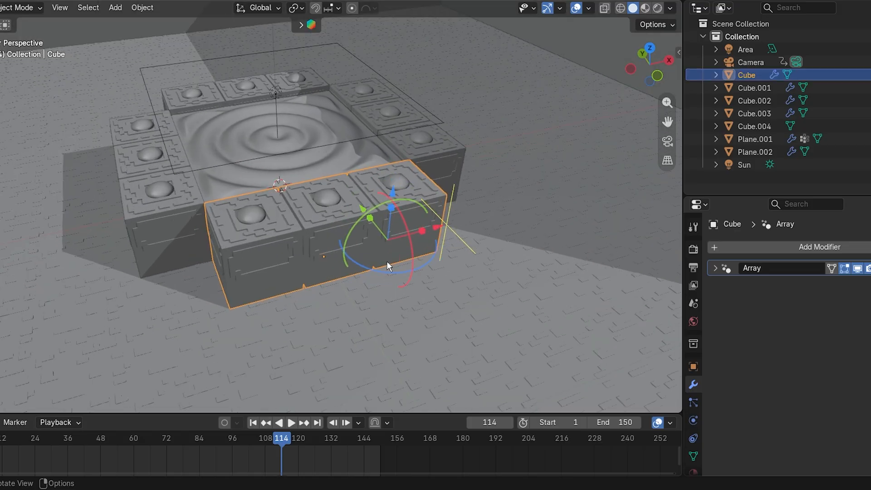
key(shift+h)
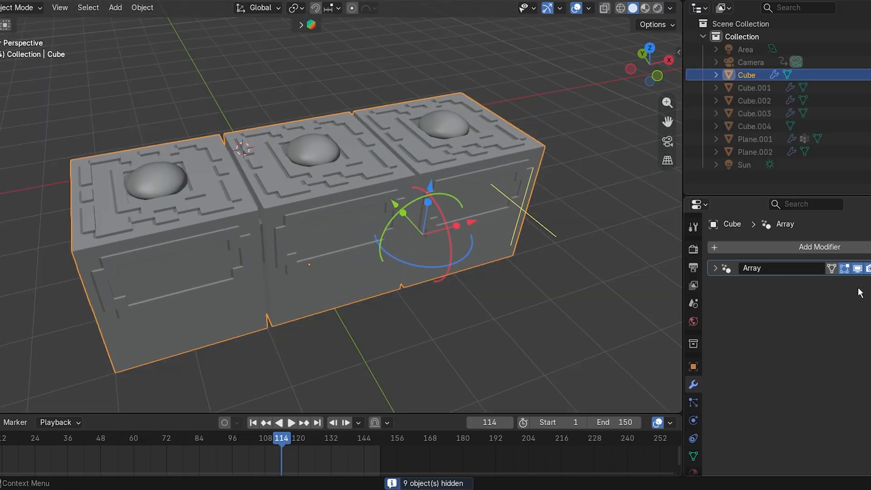
Turn off the Array modifier's viewport display and frame the single remaining block.
click(858, 269)
key(grave)
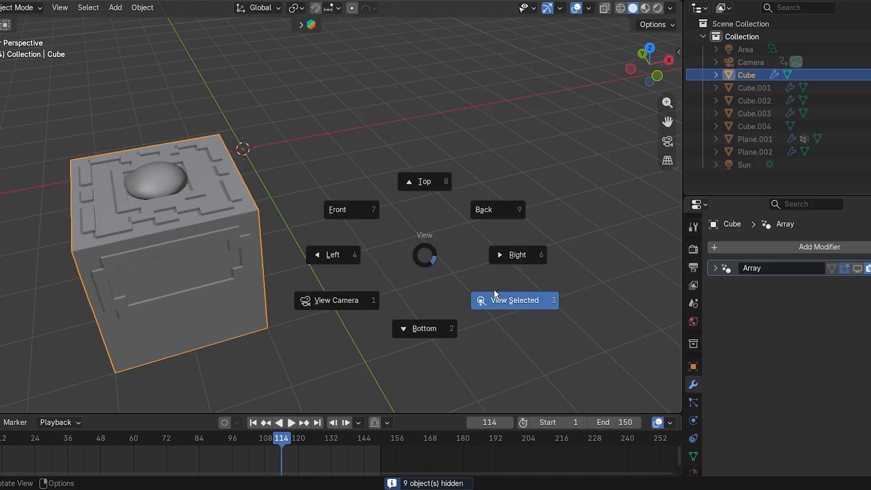
click(495, 290)
Examine the block's mesh topology from several sides in Edit Mode with nothing selected.
key(Tab)
drag(642, 68, 694, 52)
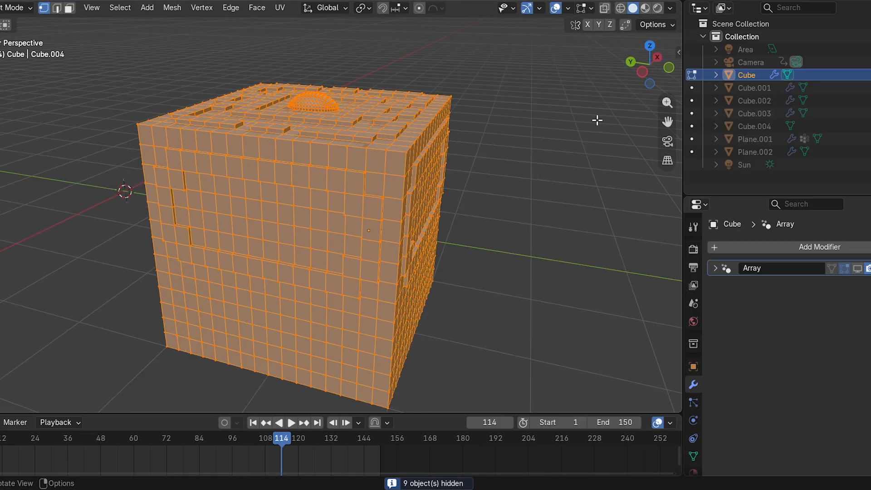
click(529, 159)
drag(643, 68, 629, 86)
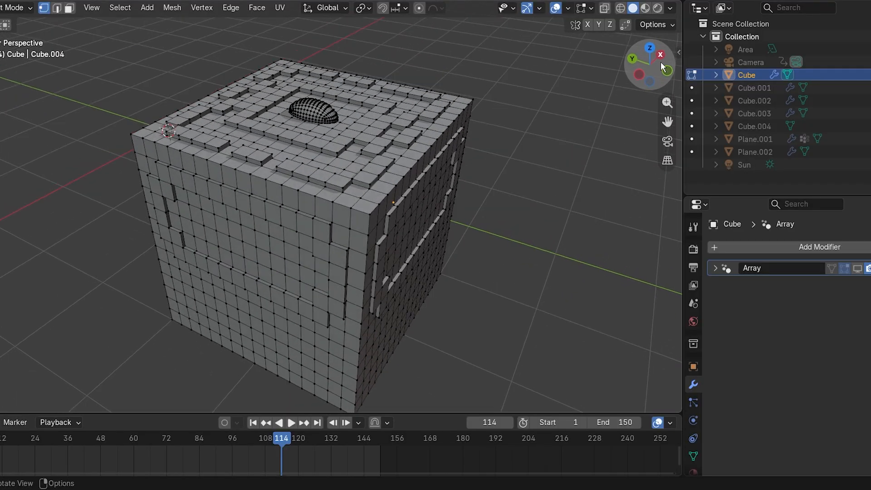
Return to Object Mode and show the block in Material Preview shading.
key(Tab)
key(z)
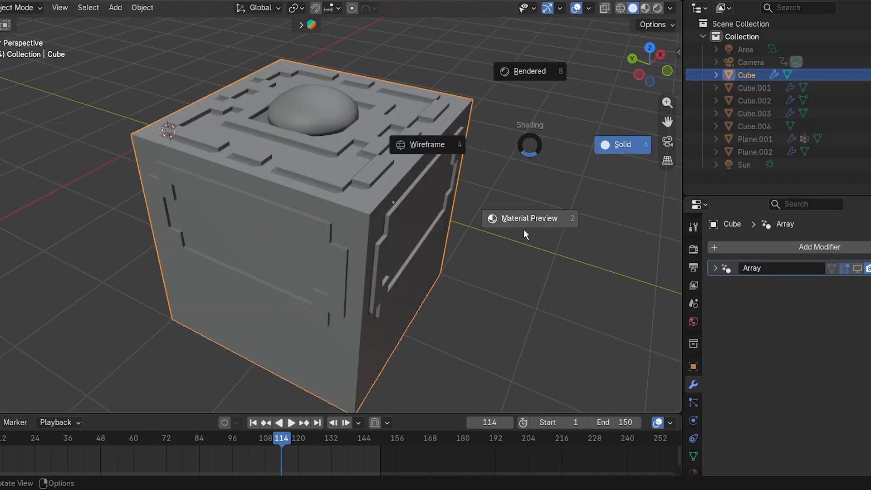
click(519, 224)
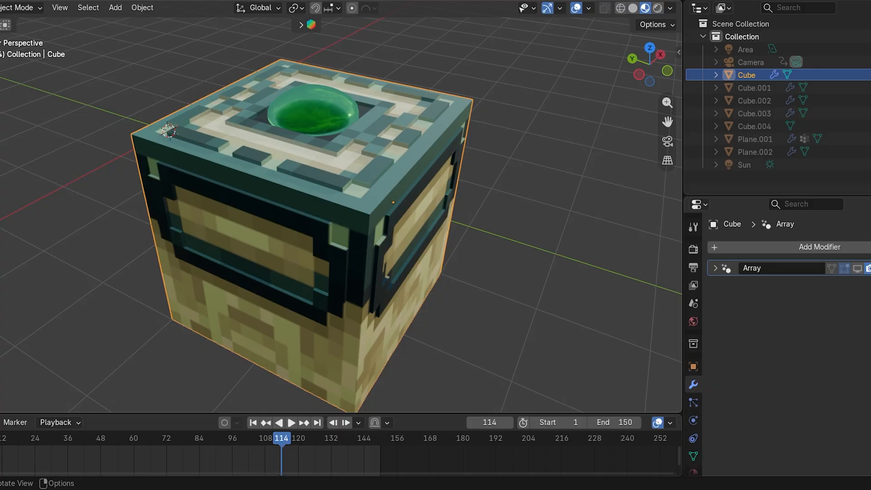
Split the 3D viewport, turn the new area into an image editor and display EndPortalTop.png in it.
drag(1, 2, 313, 24)
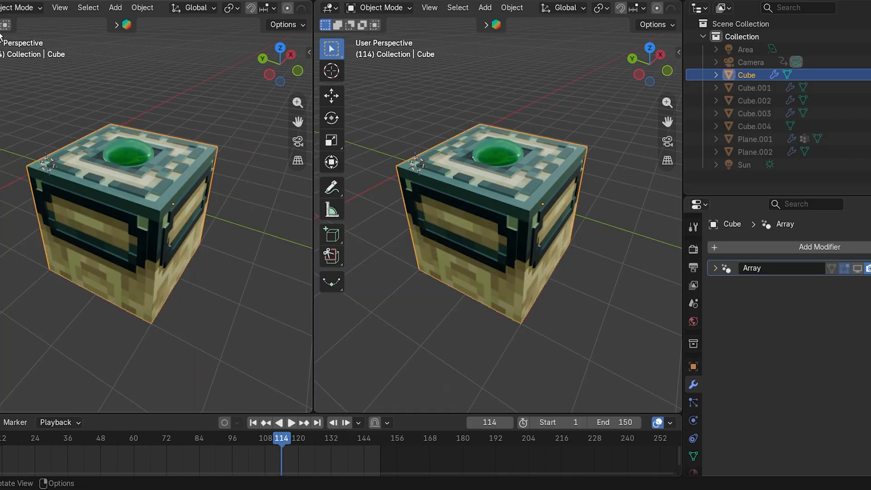
click(0, 7)
click(36, 73)
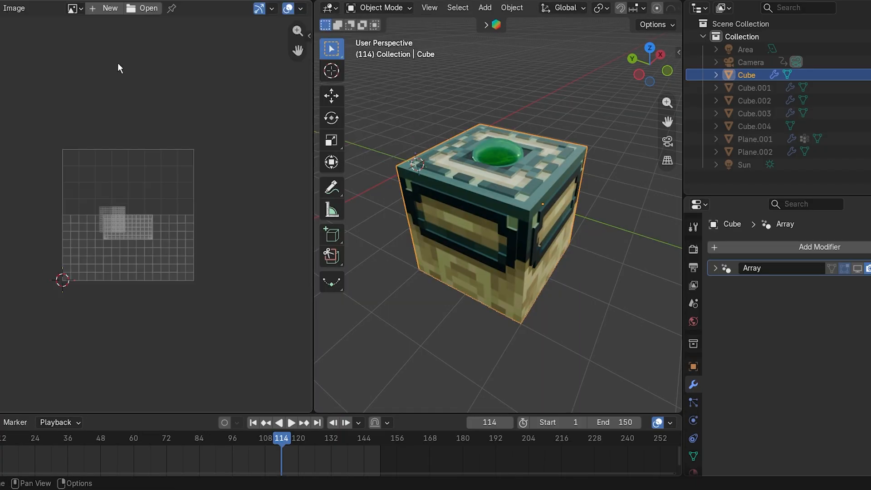
click(72, 8)
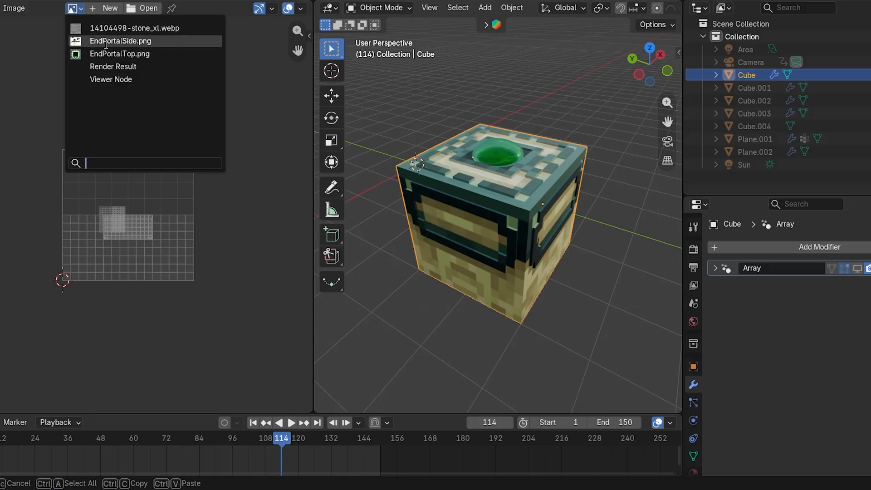
click(109, 52)
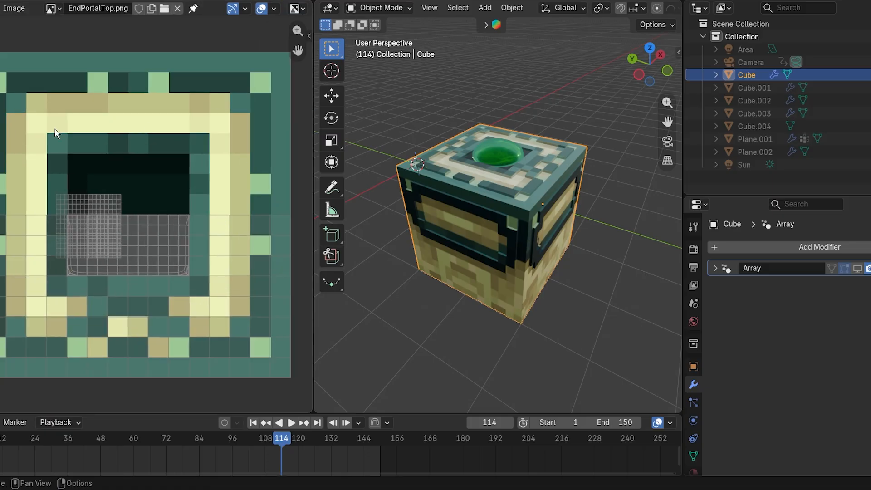
Hide the block's entire mesh in Edit Mode to clear the UV overlay from the texture image.
key(Tab)
key(a)
key(g)
right_click(354, 181)
key(h)
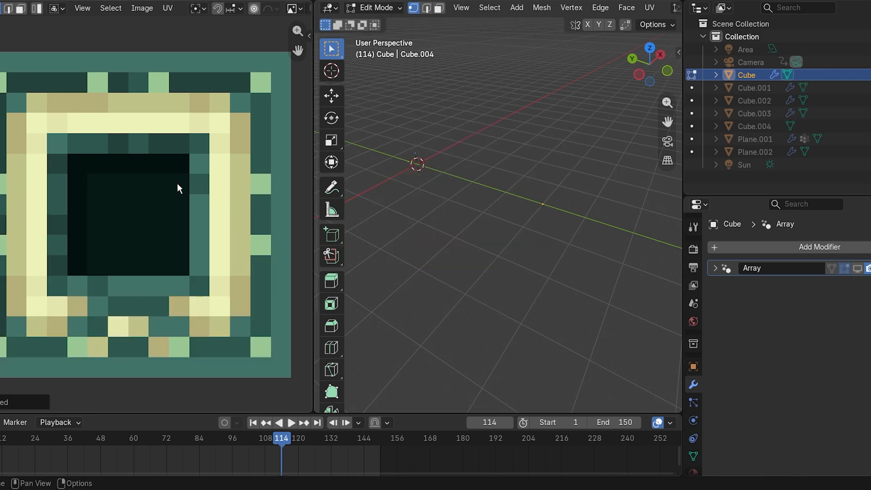
Display EndPortalSide.png in the image editor and examine its unfolded block layout.
click(292, 8)
click(327, 37)
scroll(70, 234, up, 3)
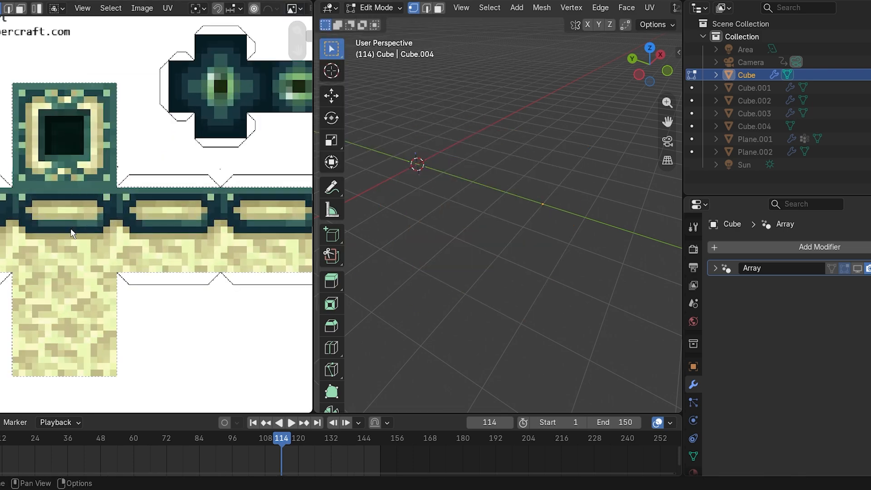
scroll(75, 218, up, 1)
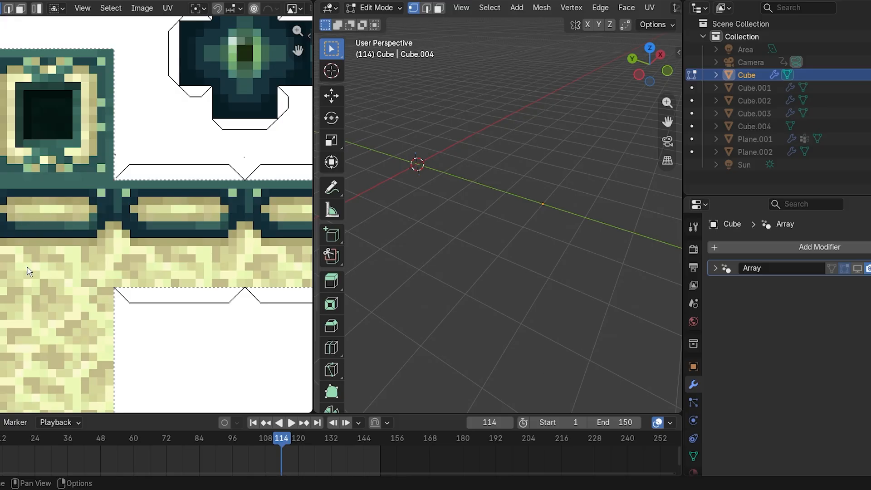
scroll(130, 215, down, 3)
Reveal the block's hidden mesh and bring back all hidden objects in Object Mode.
key(alt+h)
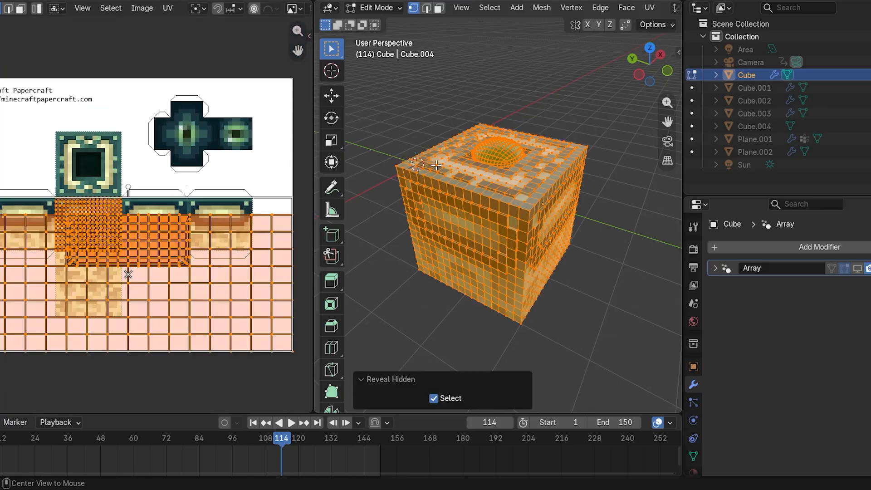
key(Tab)
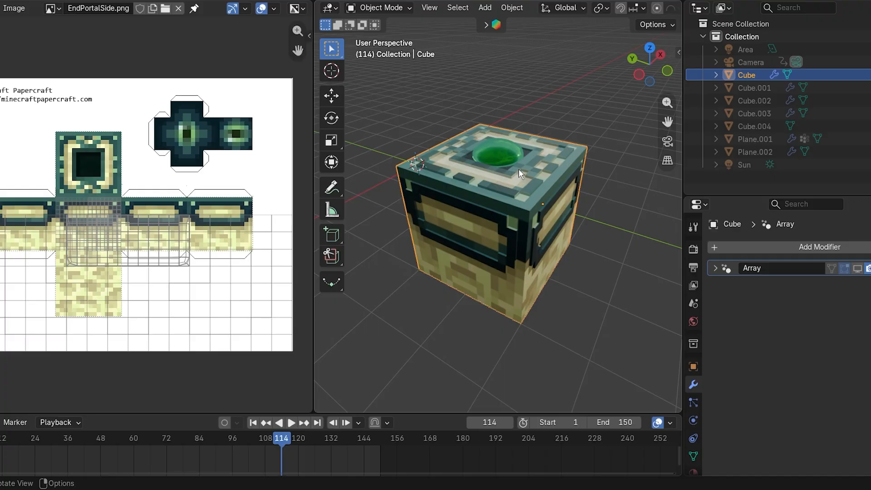
key(alt+h)
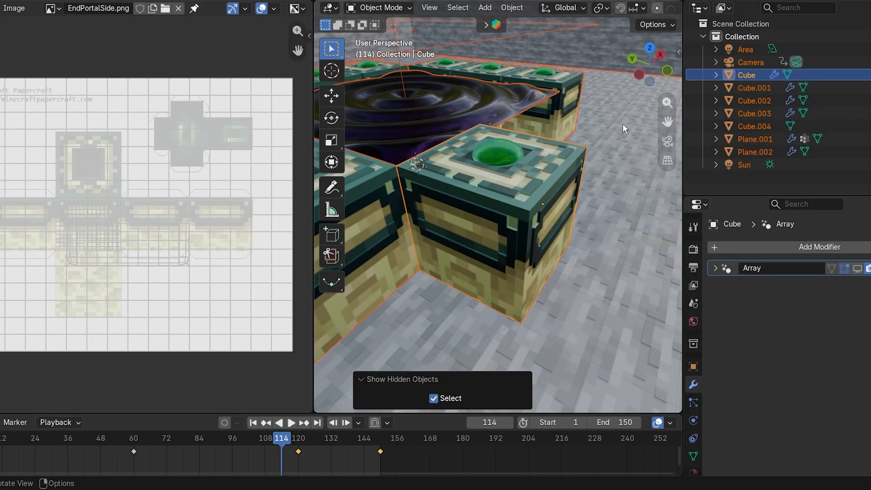
Re-enable the Array modifier's viewport display and show the scene in Rendered shading with nothing selected.
click(855, 268)
scroll(594, 188, down, 2)
key(z)
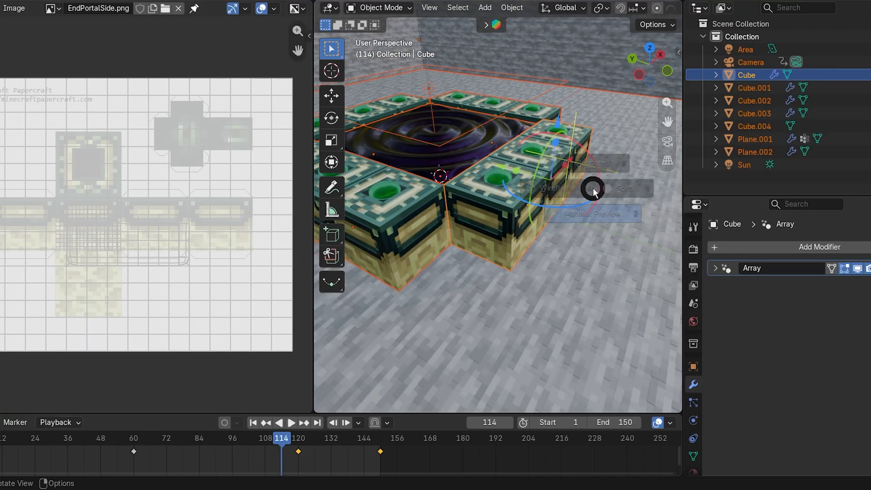
click(604, 132)
key(alt+a)
Examine the nearest front-row green eye by selecting its linked geometry in Edit Mode, and return to Object Mode.
drag(641, 73, 607, 89)
scroll(529, 177, up, 6)
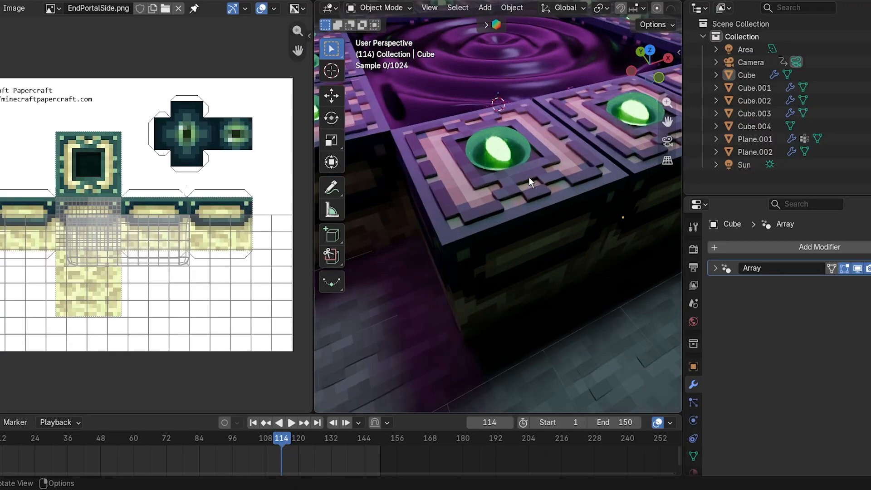
drag(670, 123, 660, 224)
drag(646, 68, 668, 79)
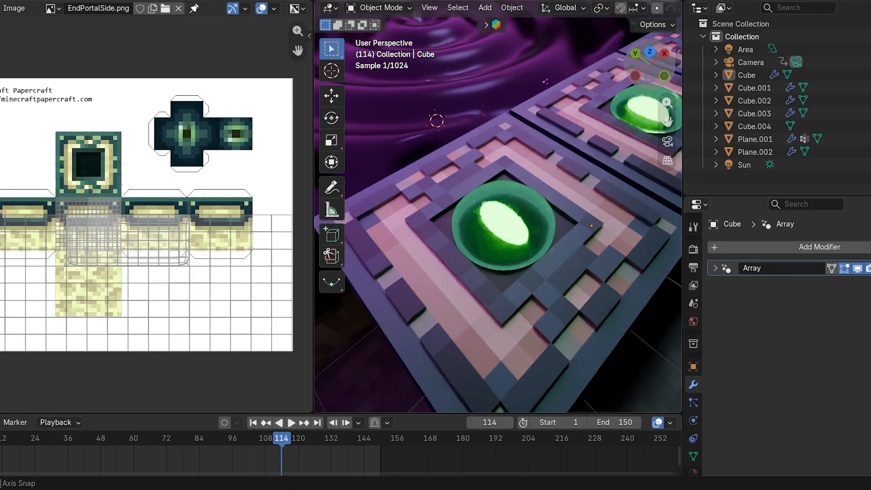
click(538, 211)
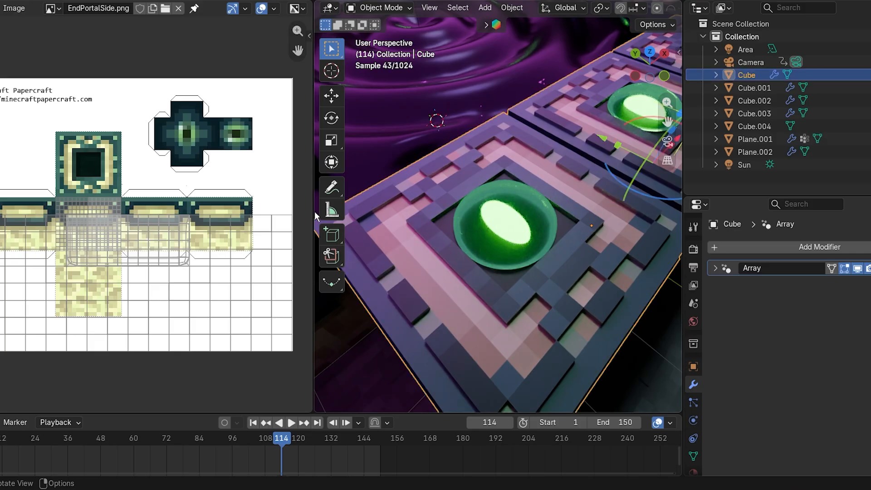
key(Tab)
key(alt+a)
key(l)
key(g)
key(Escape)
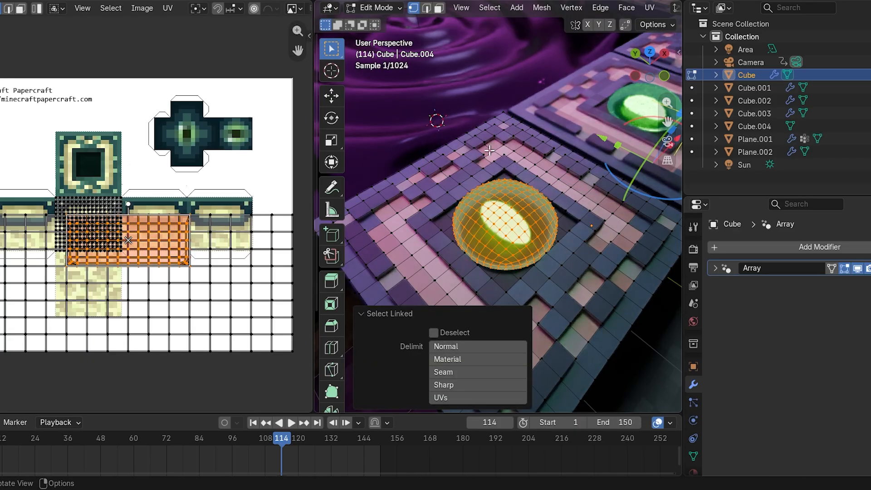
key(Tab)
Switch to Solid shading, add a cube and raise it along Z above the nearest front-row block.
scroll(487, 196, down, 4)
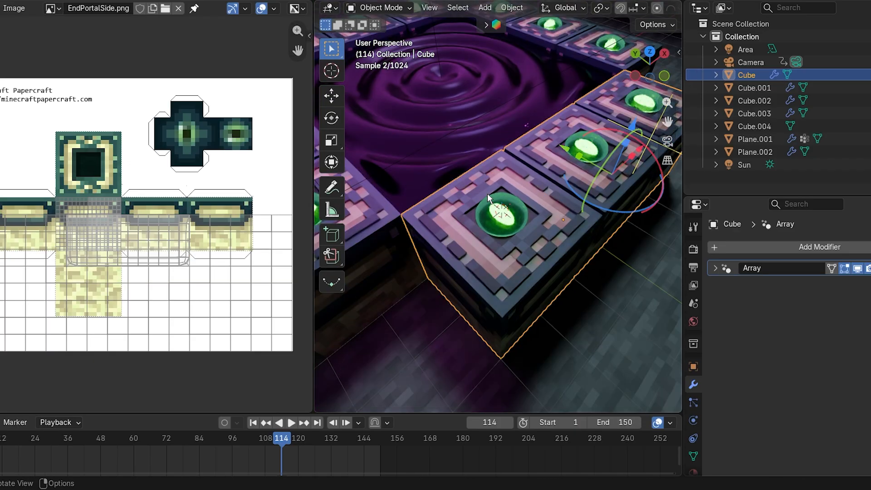
key(z)
click(559, 187)
key(shift+a)
mouse_move(536, 202)
click(590, 215)
key(g)
key(z)
click(550, 135)
Add a level 2 Subdivision modifier to the new cube and apply it to form a sphere.
scroll(572, 131, down, 6)
key(ctrl+2)
middle_drag(575, 130, 569, 106)
click(867, 268)
click(823, 283)
Delete the lower half of the sphere's vertices in front view with Wireframe shading.
scroll(505, 137, up, 4)
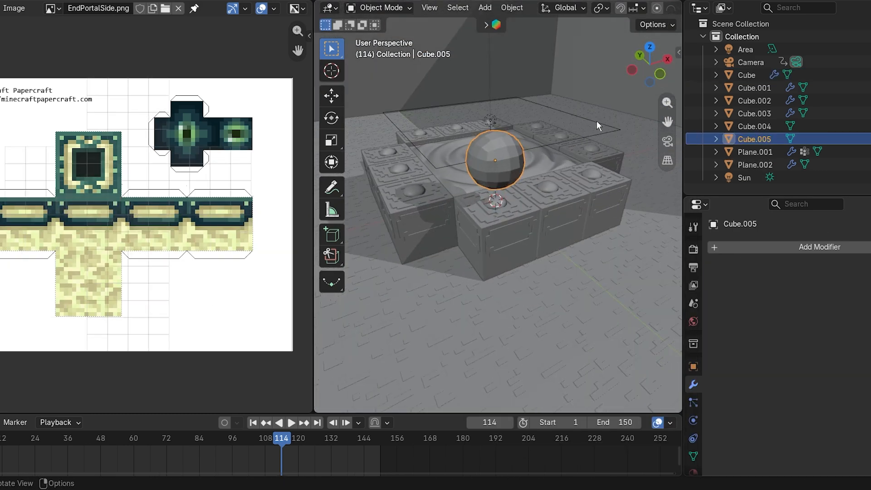
key(KP_1)
scroll(505, 137, down, 1)
key(Tab)
key(z)
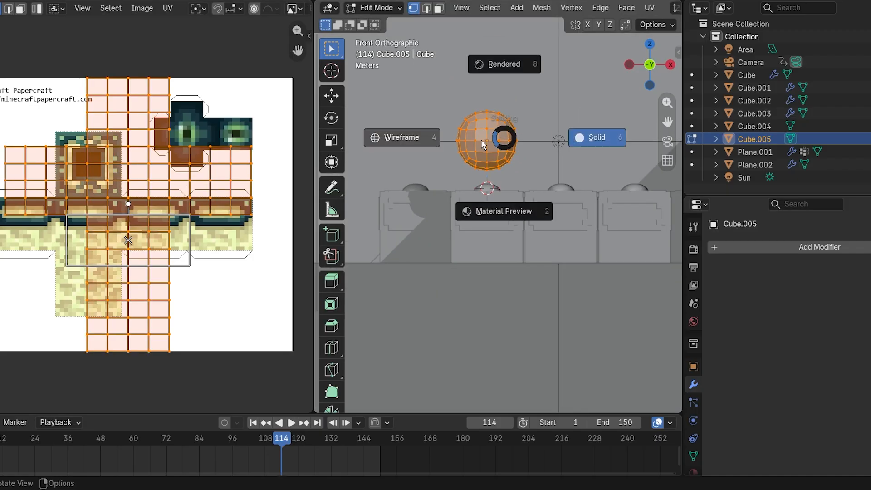
click(462, 145)
drag(542, 179, 421, 146)
key(x)
click(420, 138)
Flatten the half sphere by scaling it along Z to 0.648 in Object Mode.
key(Tab)
scroll(508, 115, up, 2)
key(s)
key(z)
click(525, 91)
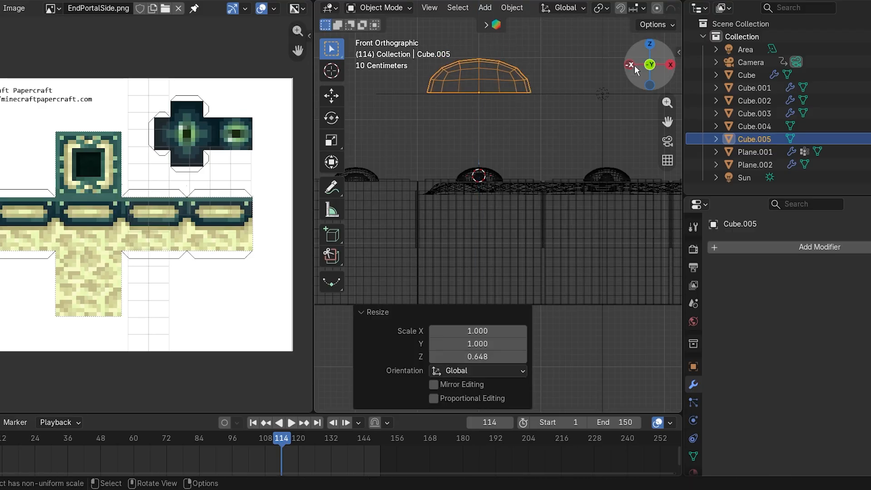
Add a level 2 Subdivision modifier to the dome and apply Shade Auto Smooth at 30° in Solid shading.
drag(634, 64, 626, 104)
key(ctrl+2)
middle_drag(555, 144, 511, 149)
key(z)
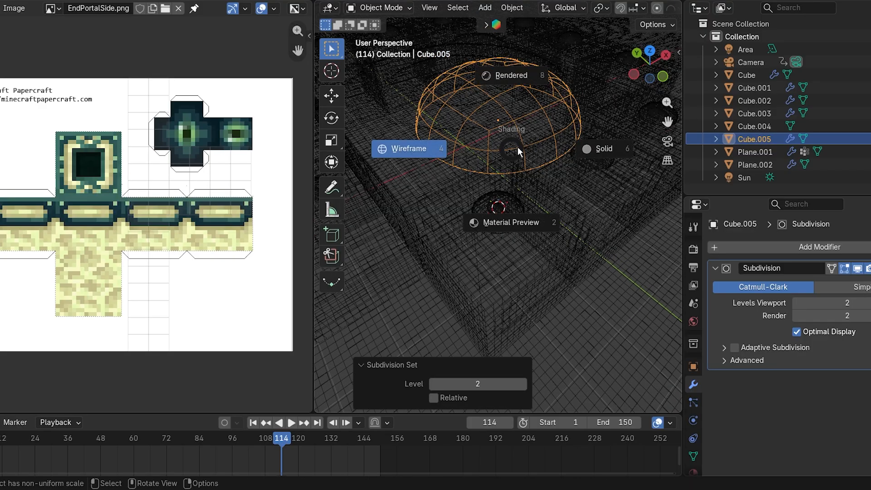
click(518, 147)
right_click(527, 113)
click(527, 117)
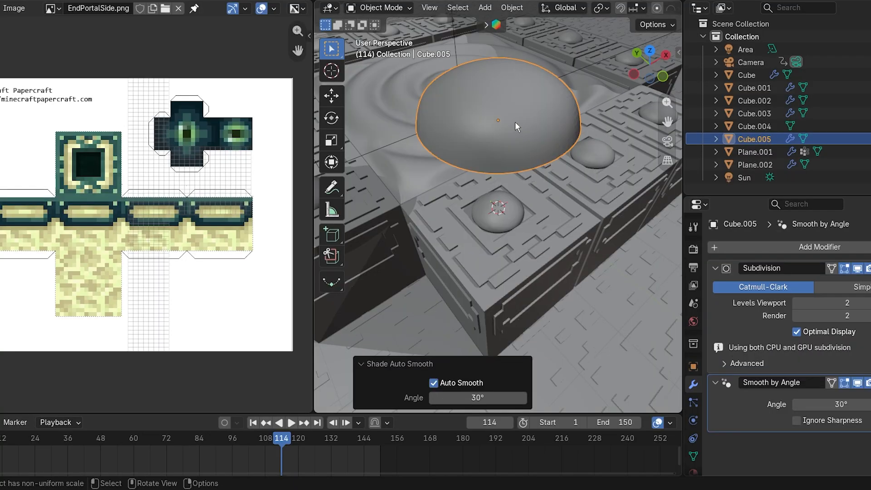
Delete the smoothed demonstration dome above the portal frame.
key(Delete)
middle_drag(510, 123, 518, 153)
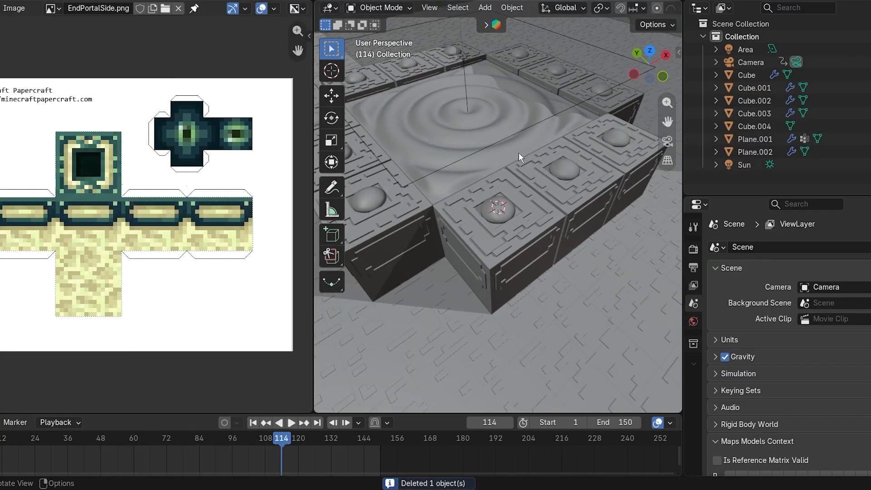
Select the front row of frame blocks and open its material properties.
click(497, 230)
scroll(496, 230, up, 5)
scroll(693, 450, down, 2)
click(693, 444)
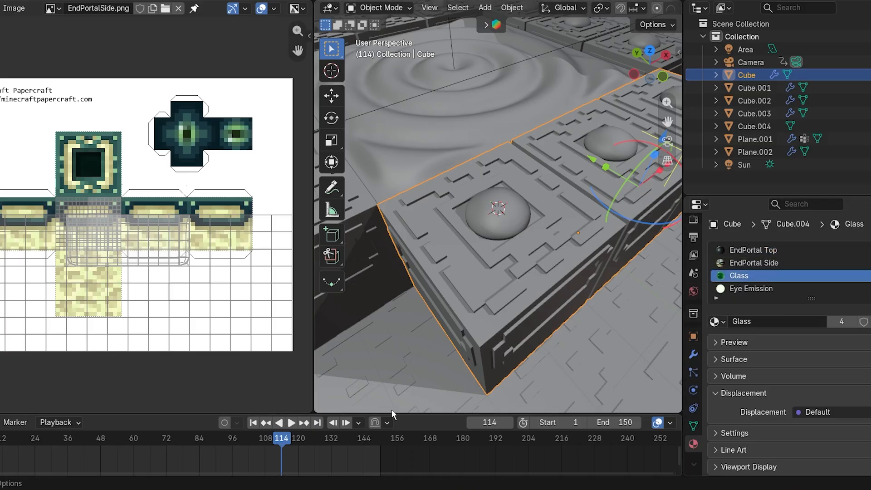
Enlarge the timeline area and change it to a Shader Editor showing the Glass material's nodes.
drag(396, 415, 390, 246)
click(1, 254)
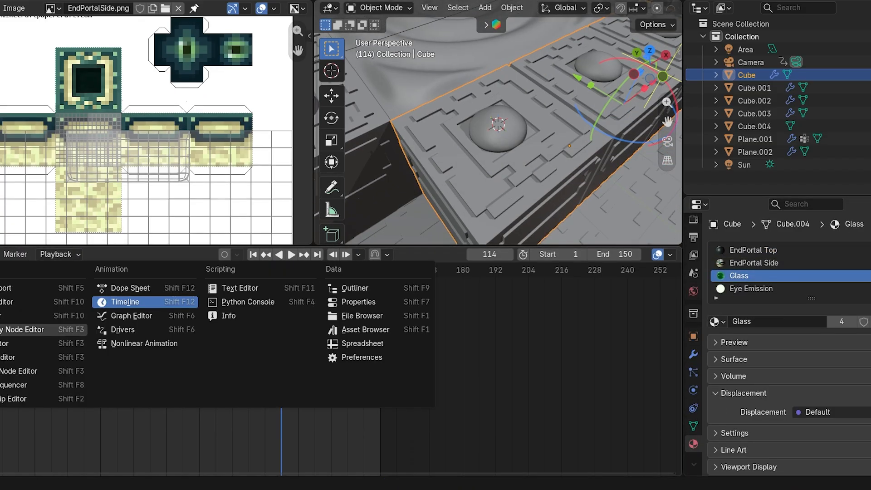
click(7, 357)
scroll(145, 330, up, 4)
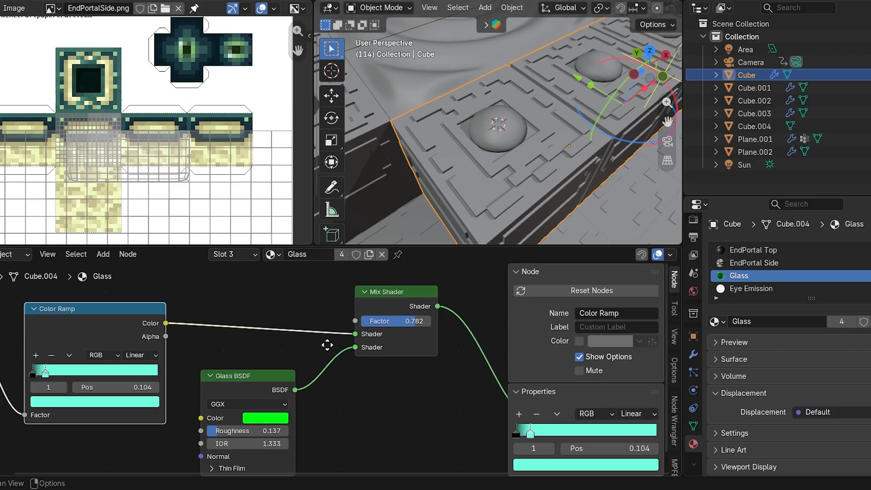
Show the viewport in Rendered shading and close the image editor area for a larger close-up of the eye.
key(z)
click(541, 93)
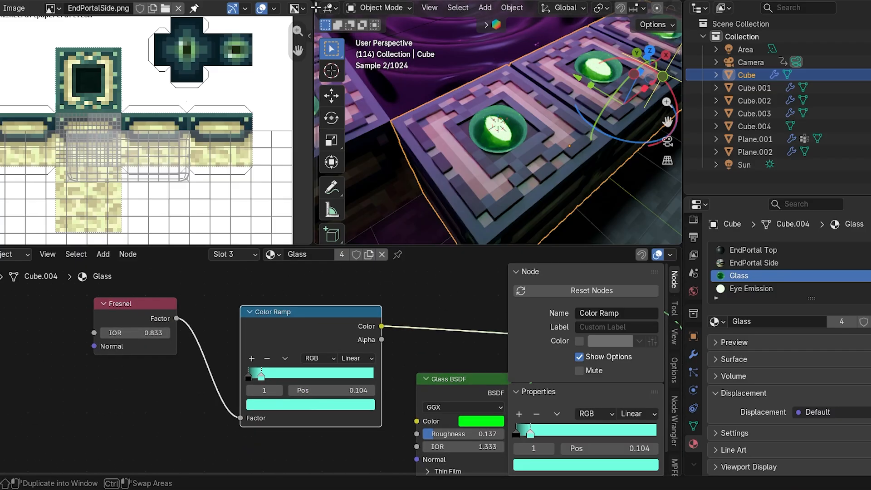
drag(316, 3, 292, 9)
scroll(394, 147, up, 3)
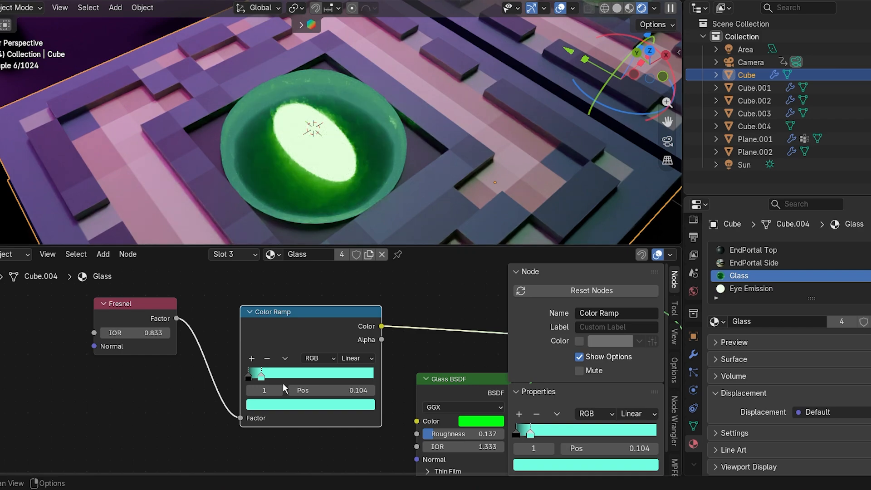
Move the turquoise stop of the Glass material's Color Ramp to position 0.082.
mouse_move(260, 381)
mouse_down()
mouse_move(296, 378)
mouse_move(261, 371)
mouse_up()
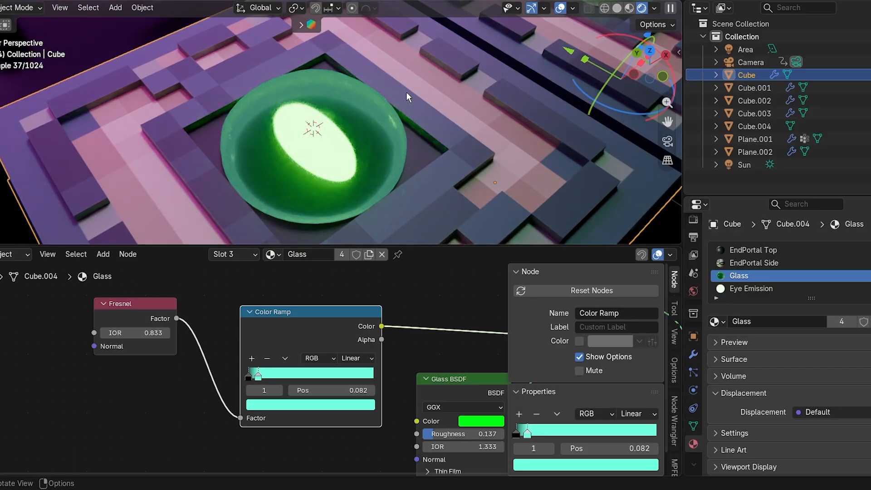
scroll(407, 89, down, 11)
scroll(318, 140, up, 5)
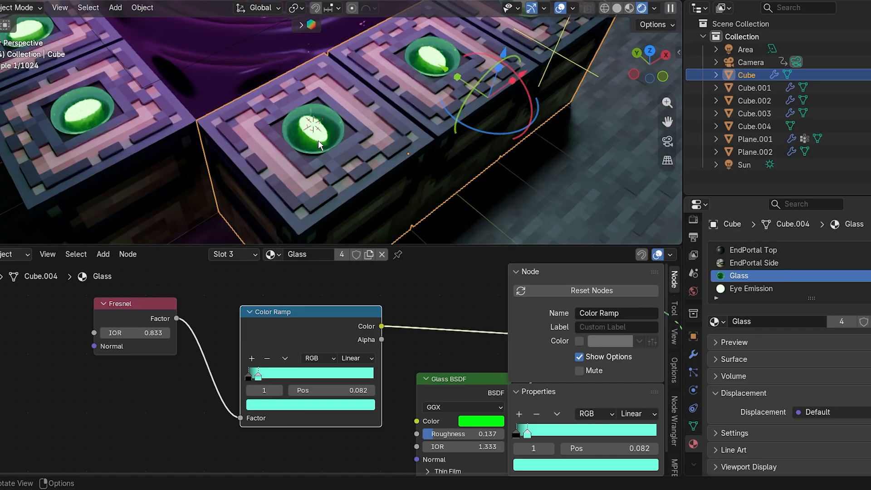
scroll(317, 140, up, 3)
scroll(352, 109, down, 8)
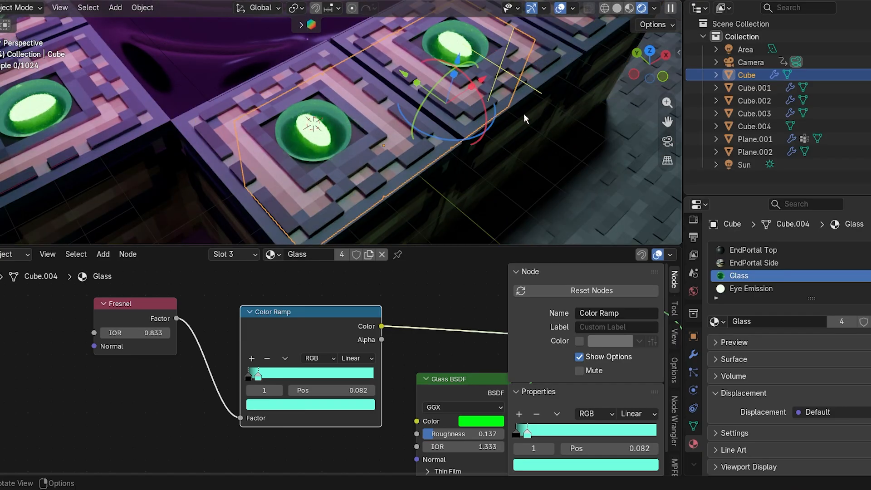
Select the purple portal surface inside the frame and play its animation briefly in Rendered shading.
click(306, 76)
scroll(361, 147, down, 5)
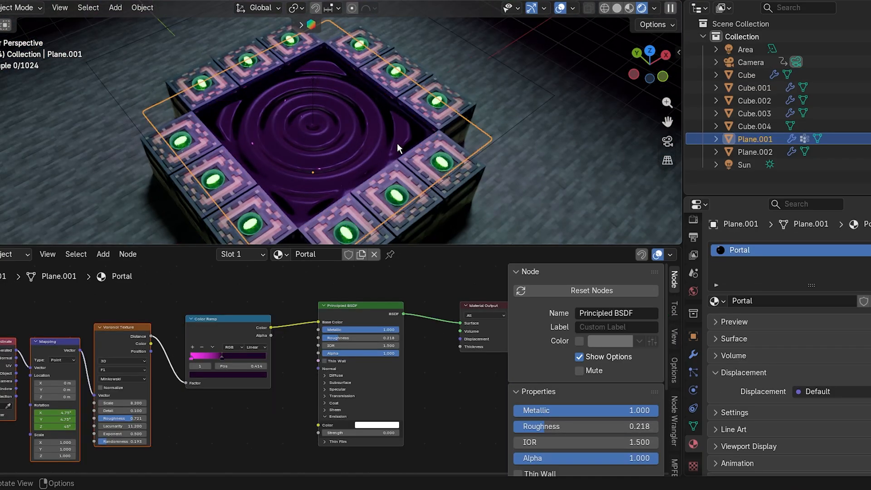
scroll(381, 155, up, 4)
key(space)
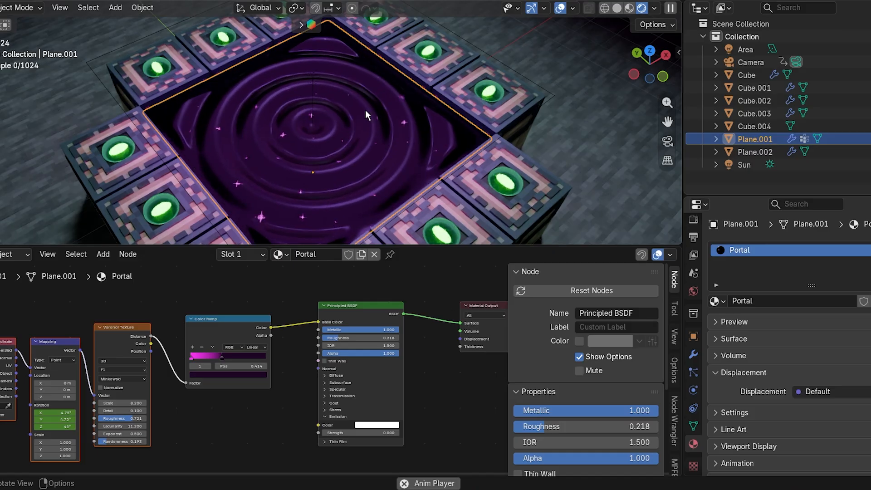
key(space)
Open the portal surface's Wave modifier settings and play the ripple animation in Solid shading.
click(694, 354)
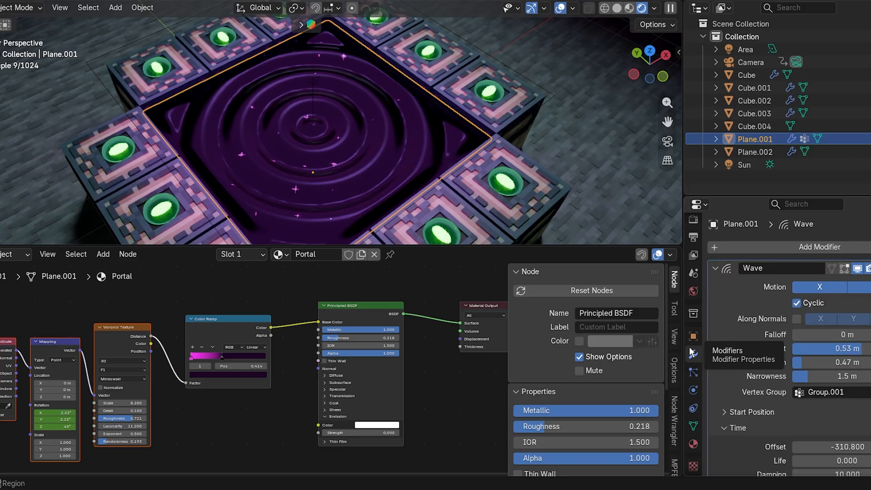
scroll(772, 408, down, 4)
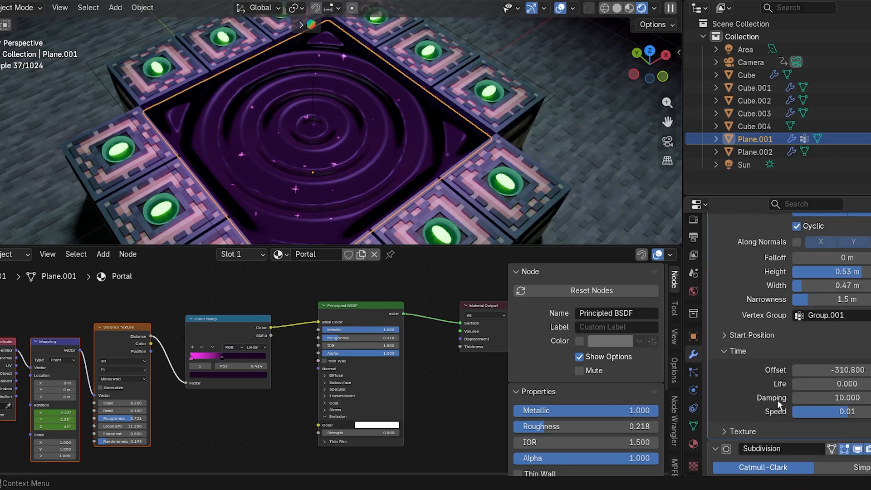
key(space)
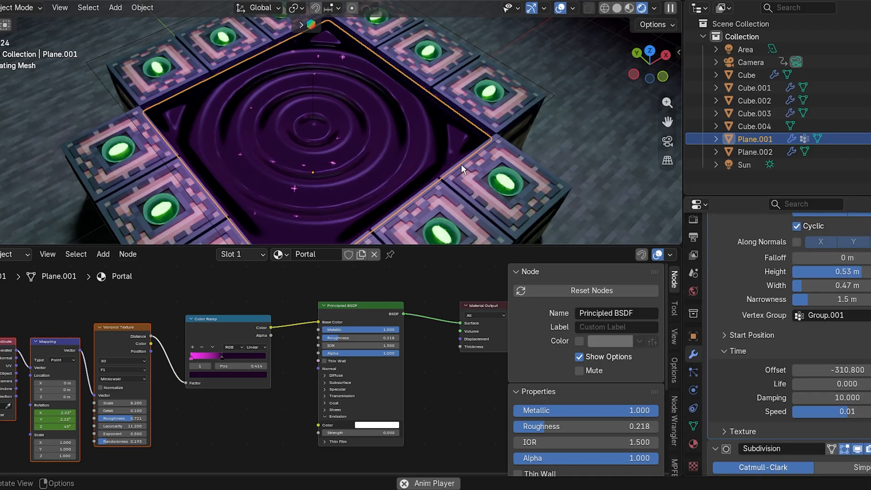
key(z)
click(535, 171)
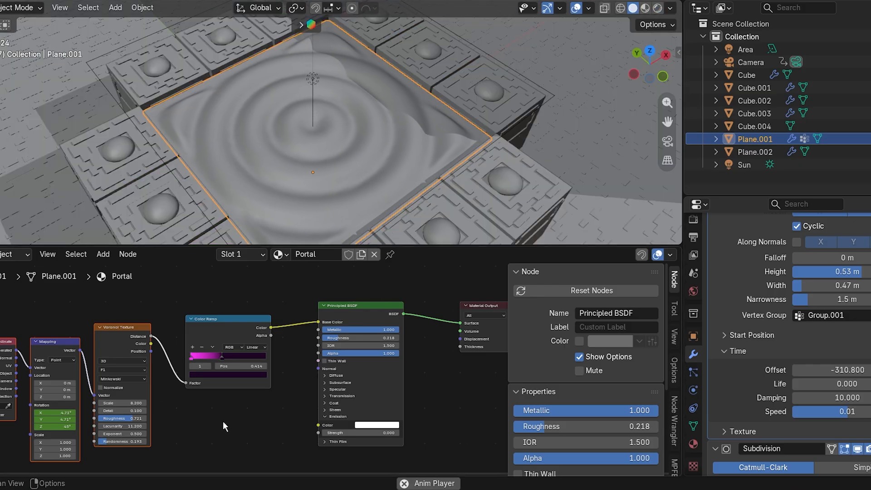
Examine the Portal material's nodes from Texture Coordinate through Principled BSDF, with the viewport back in Rendered shading.
middle_drag(36, 371, 326, 385)
scroll(140, 349, up, 8)
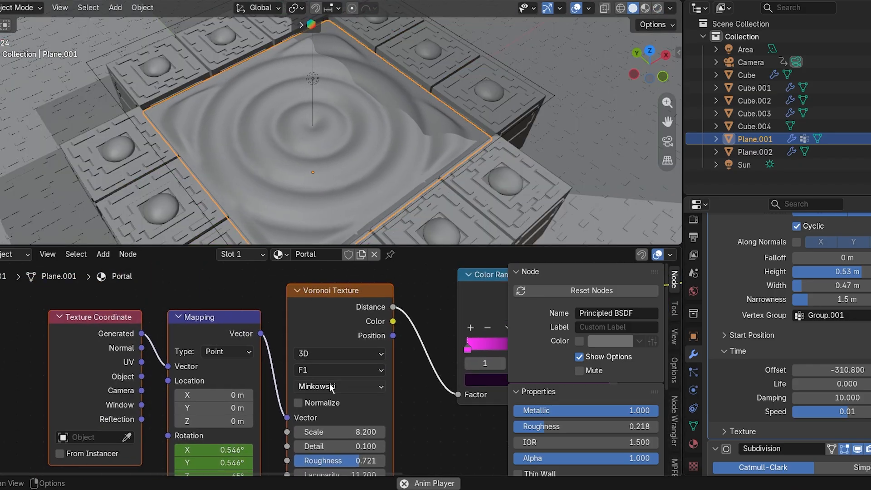
scroll(301, 172, up, 3)
key(z)
click(334, 147)
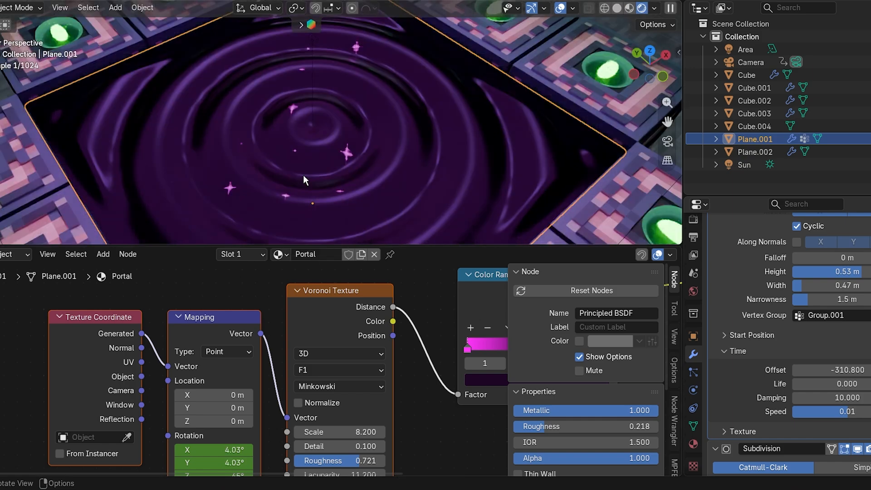
middle_drag(388, 372, 86, 401)
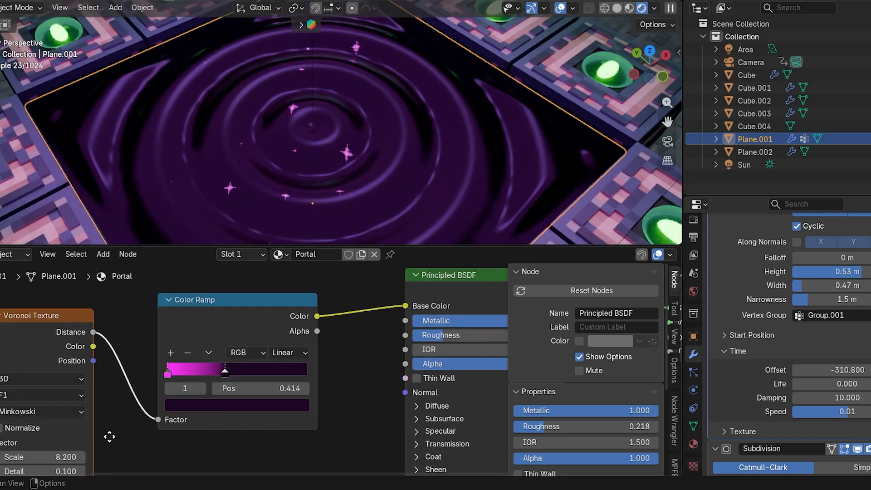
mouse_move(308, 358)
middle_down()
mouse_move(260, 352)
mouse_move(168, 365)
middle_up()
scroll(288, 143, down, 3)
Deselect everything and survey the portal and surrounding floor in Solid shading.
key(z)
click(366, 150)
scroll(370, 150, down, 3)
key(a)
key(a)
scroll(524, 105, down, 4)
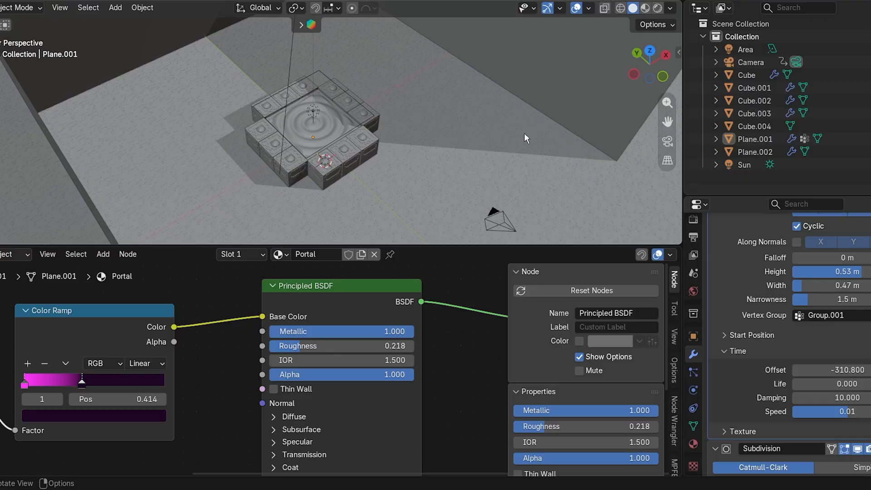
scroll(524, 130, up, 6)
scroll(654, 119, up, 5)
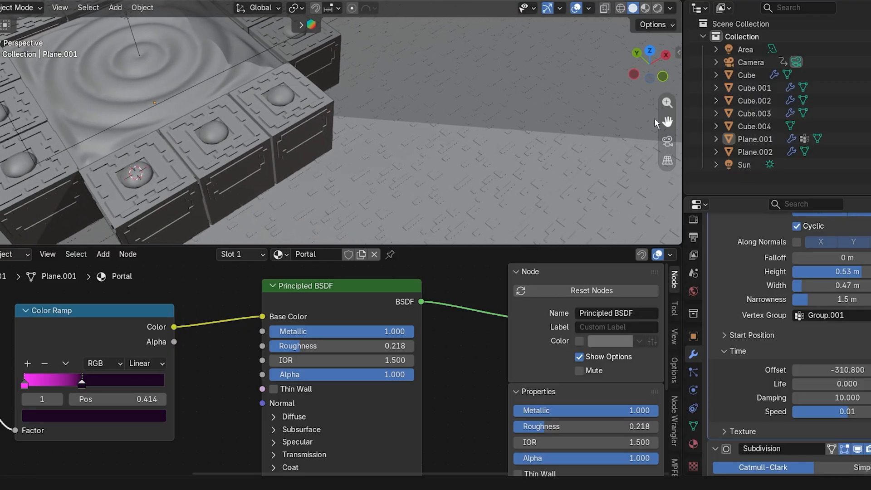
In Rendered shading, select the stone floor, disable both its Array modifiers in the viewport and frame the single tile.
key(z)
click(523, 158)
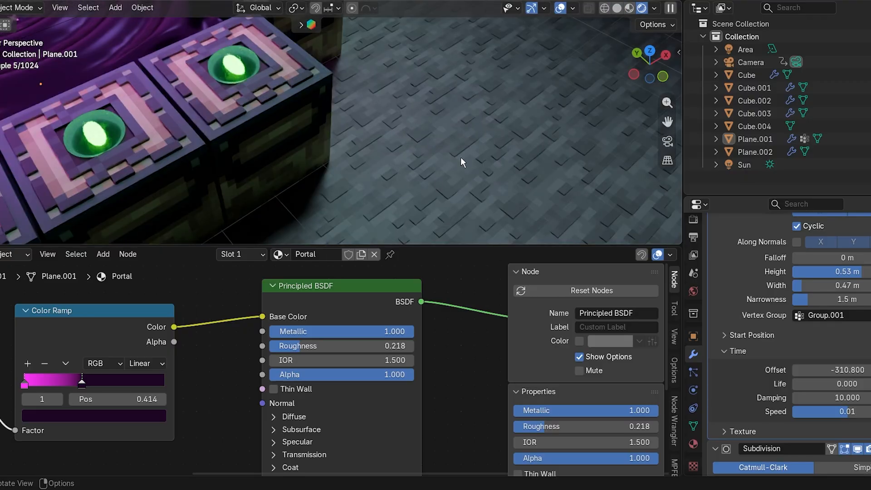
click(472, 130)
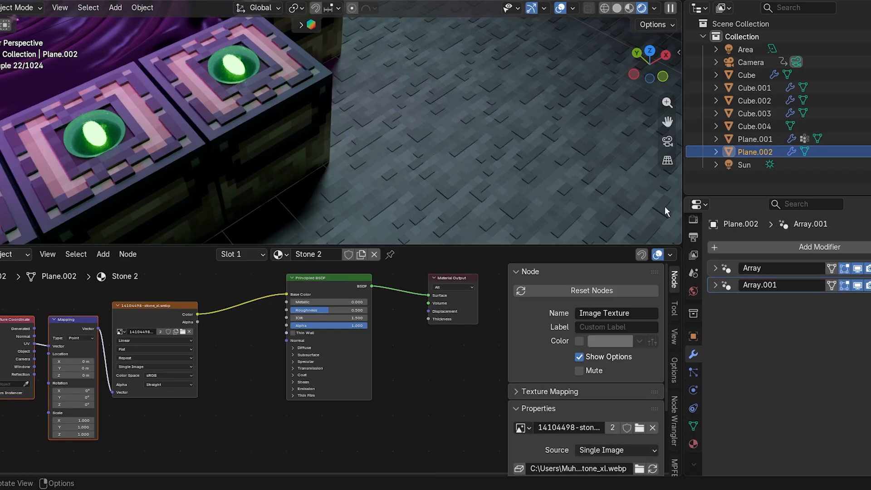
click(857, 268)
click(857, 285)
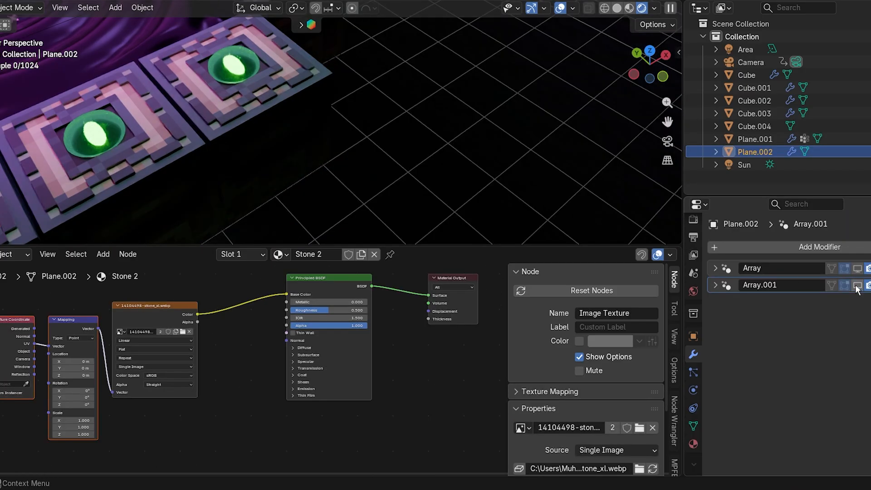
scroll(591, 200, down, 15)
key(grave)
click(554, 173)
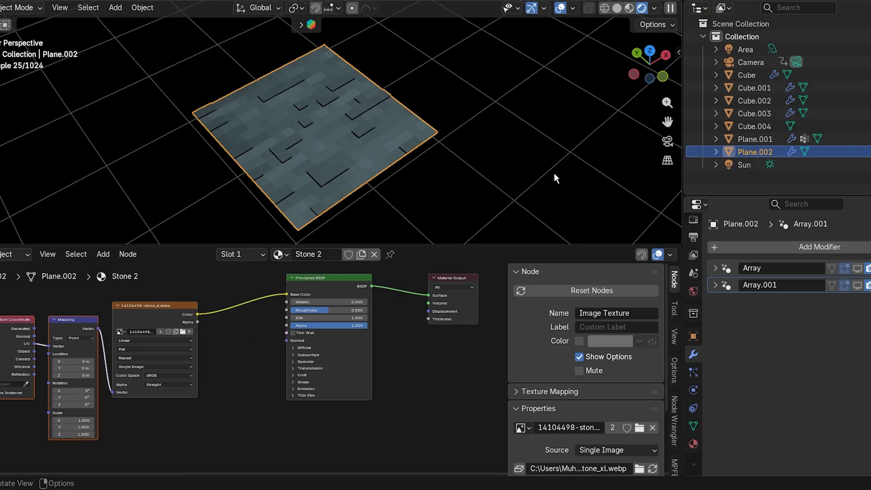
Examine the floor tile's grid mesh in Edit Mode with nothing selected, and return to Object Mode.
key(Tab)
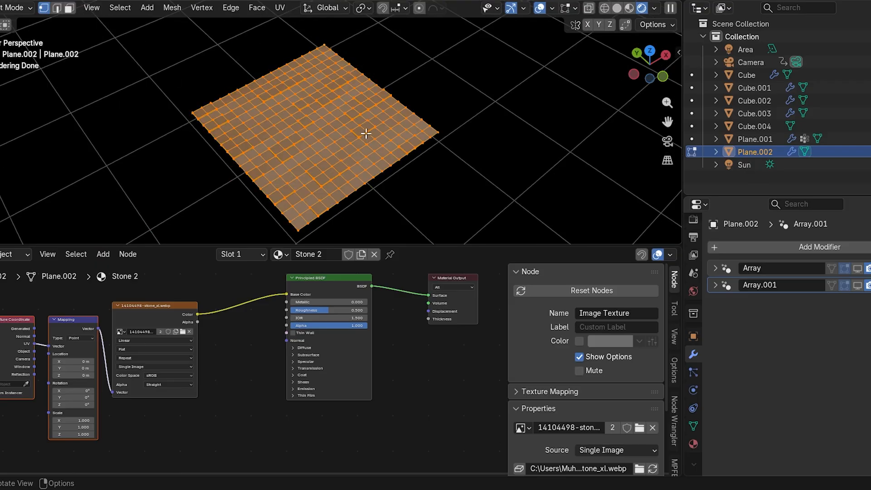
scroll(363, 136, up, 2)
key(alt+a)
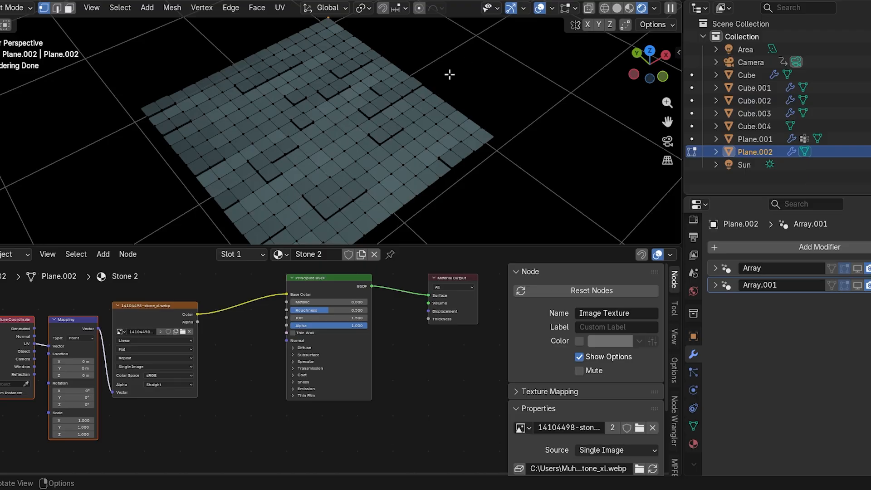
key(Tab)
Split the viewport, change the new area to an image editor and display the 14104498-stone_xl.webp texture beside the tile.
mouse_move(0, 3)
mouse_down()
mouse_move(6, 21)
mouse_move(343, 100)
mouse_up()
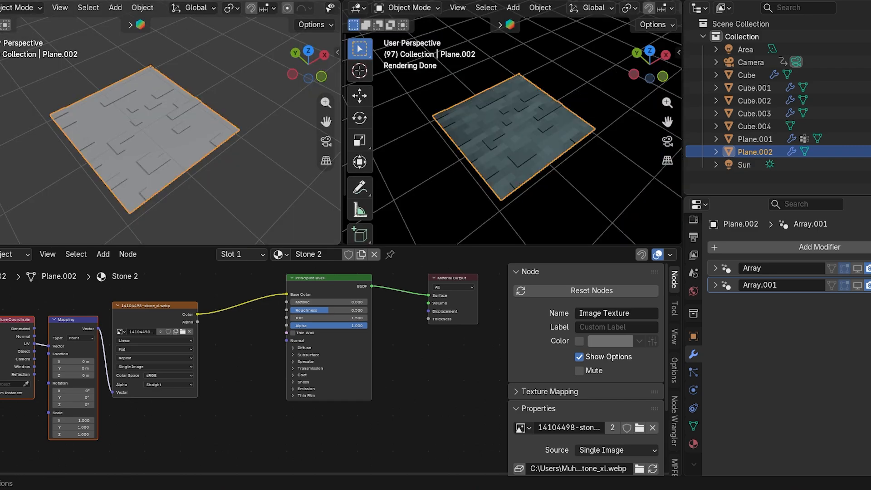
click(0, 7)
click(1, 71)
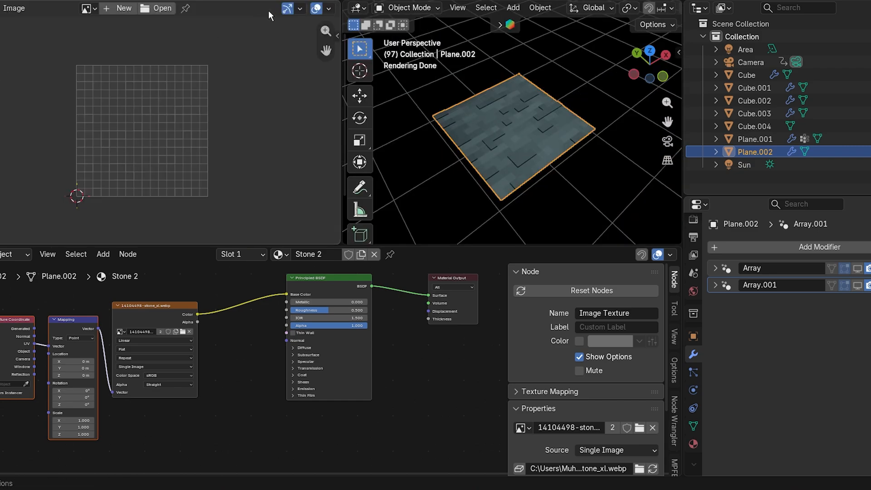
click(86, 8)
click(141, 27)
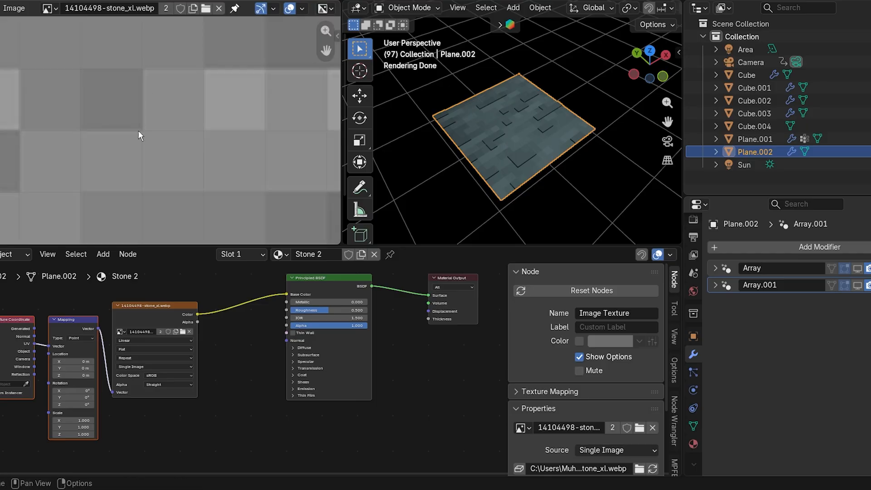
scroll(148, 116, down, 8)
scroll(631, 107, up, 3)
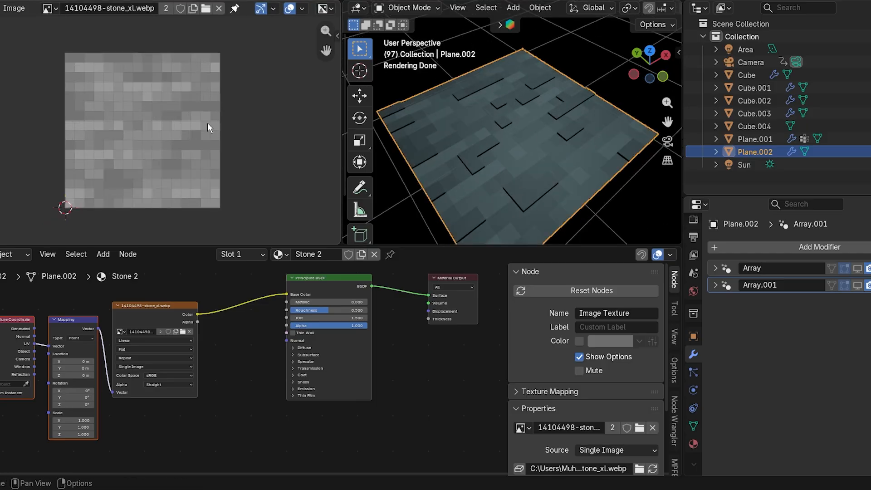
scroll(540, 159, up, 2)
scroll(545, 103, down, 5)
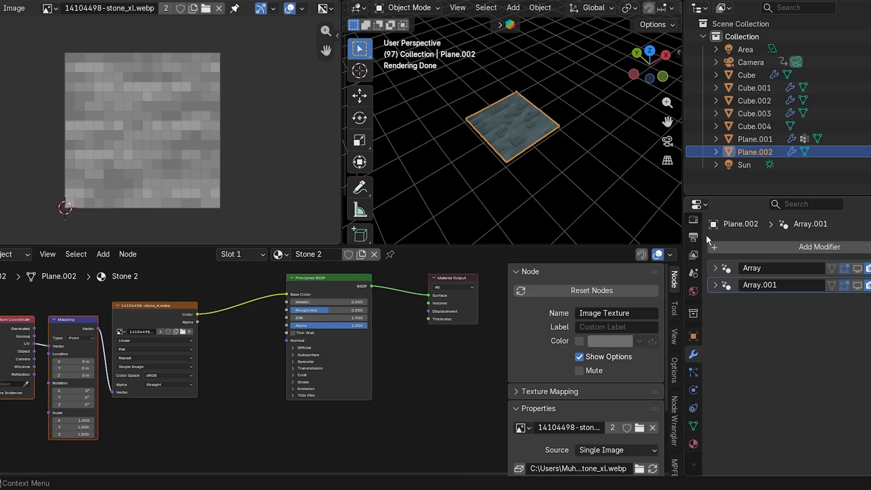
Turn the viewport display of the floor's Array and Array.001 modifiers back on and bring the portal into view.
click(858, 270)
click(859, 287)
scroll(597, 159, down, 10)
shift+middle_drag(664, 109, 665, 118)
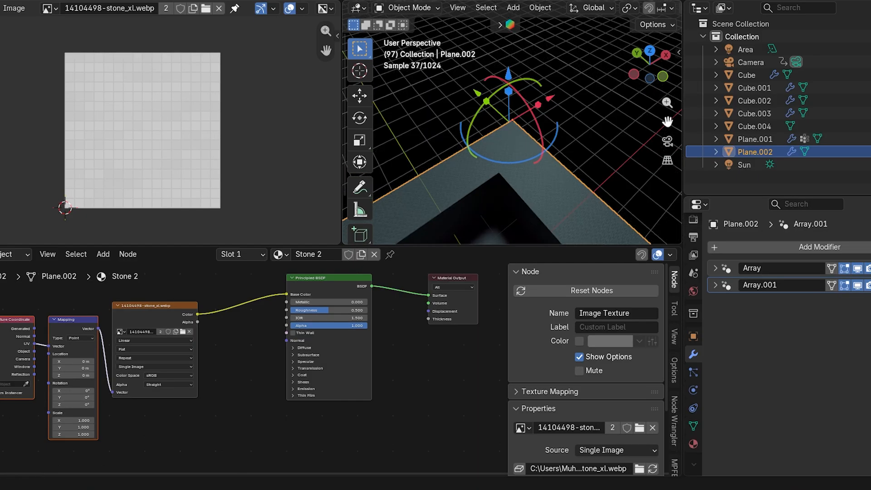
scroll(561, 166, up, 10)
scroll(562, 166, down, 8)
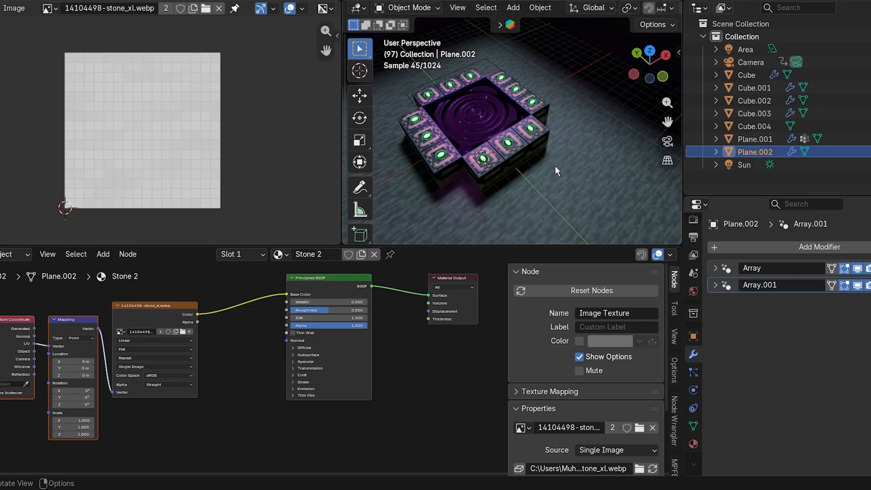
Show the 3D viewport in Solid shading and close the image editor area beside it.
key(z)
click(535, 150)
drag(343, 3, 327, 7)
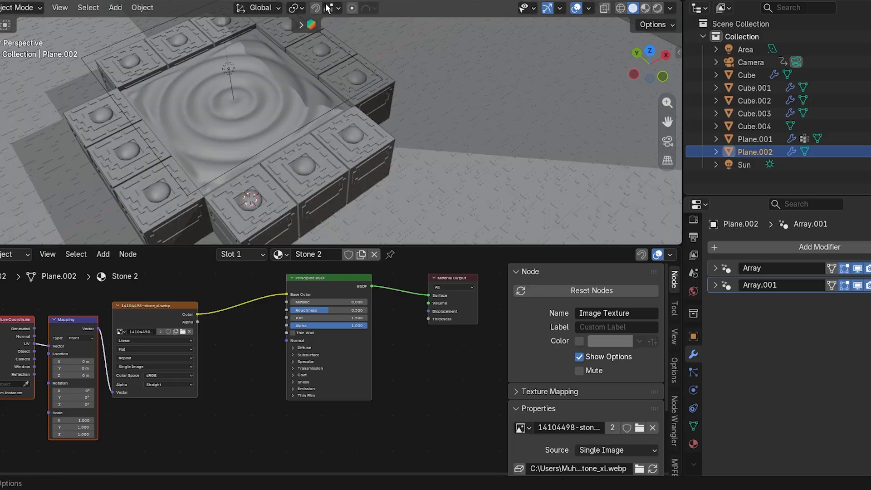
scroll(484, 80, down, 3)
drag(632, 57, 530, 70)
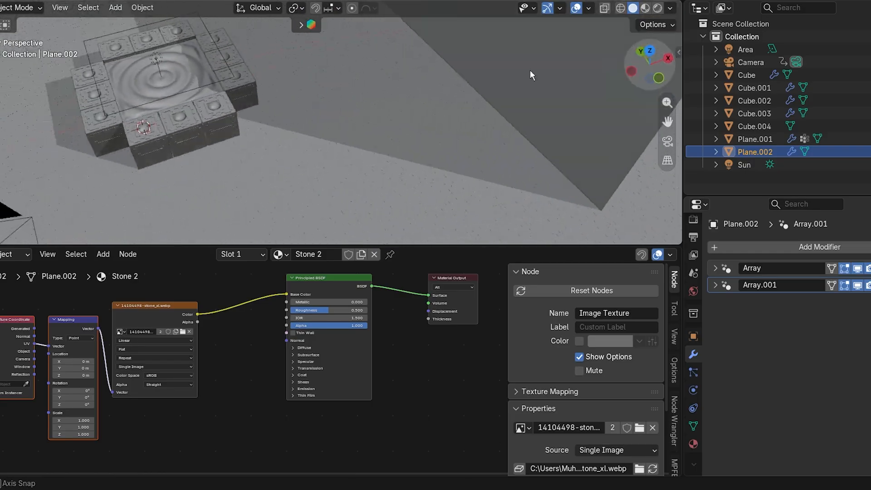
Select and frame the front row of frame blocks, and shrink the Shader Editor to give the viewport more height.
click(199, 116)
key(grave)
click(286, 161)
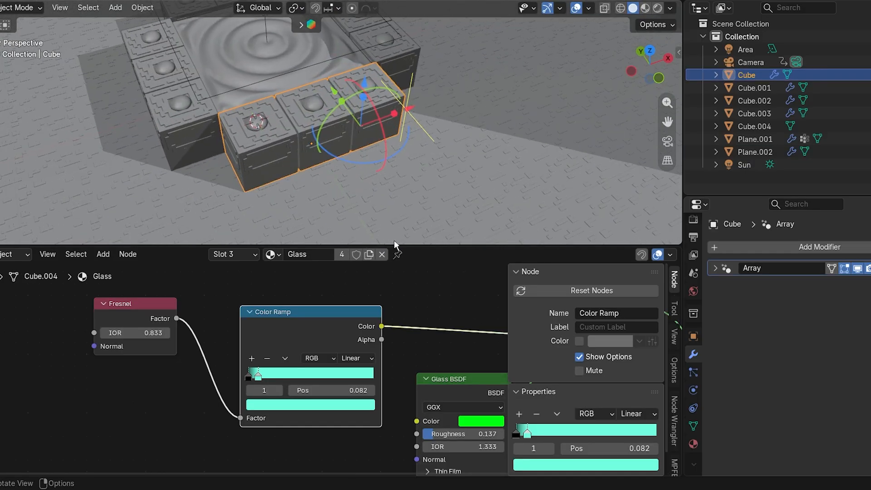
drag(402, 257, 401, 358)
scroll(693, 245, up, 2)
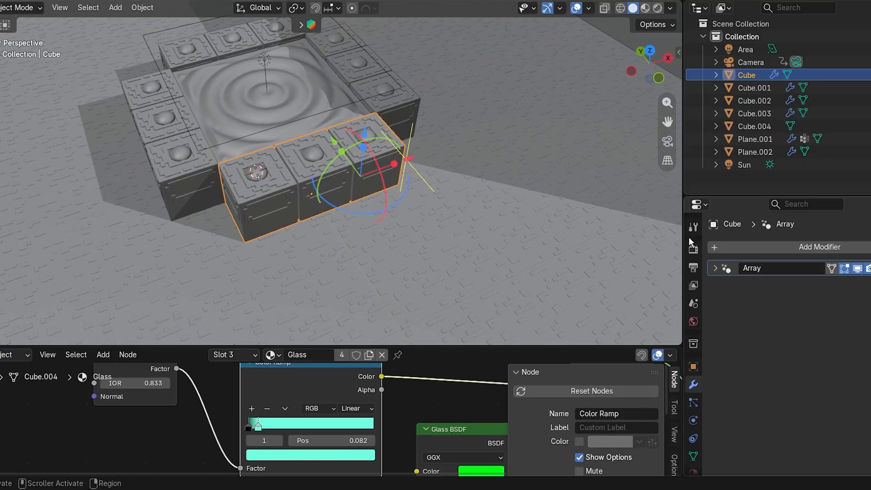
Open the scene's render properties and show the whole portal in Rendered shading.
click(693, 252)
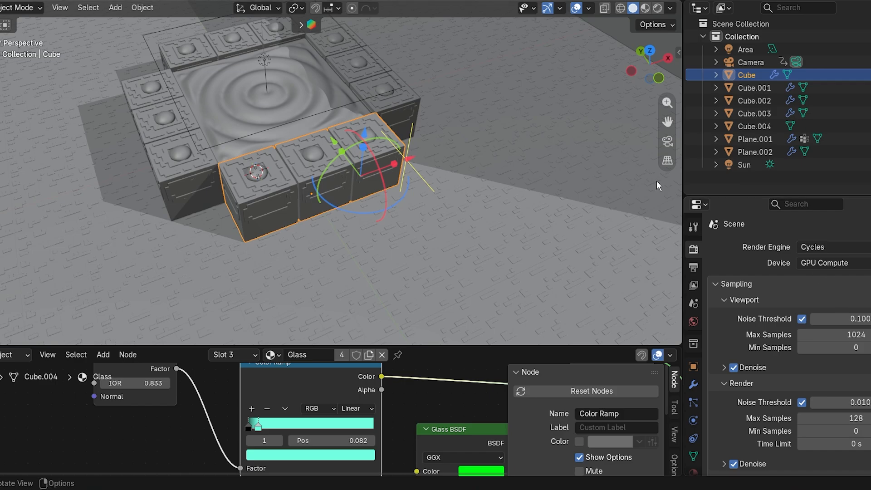
drag(652, 65, 679, 60)
key(z)
click(362, 103)
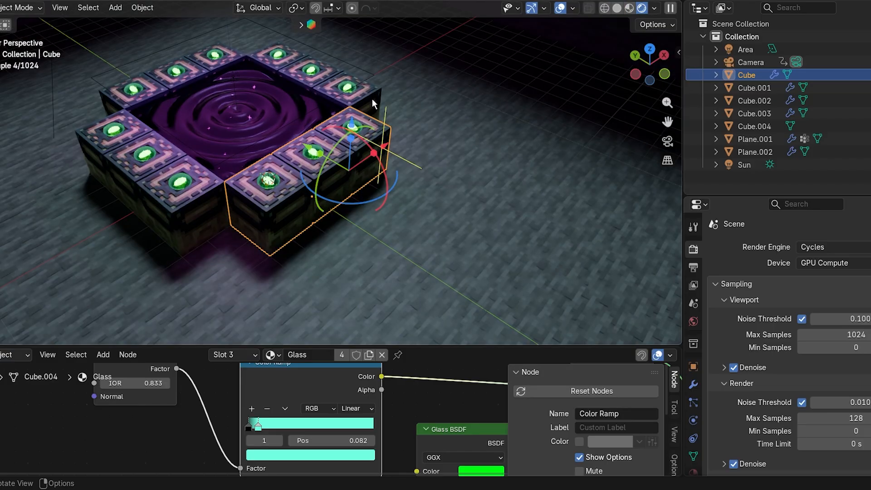